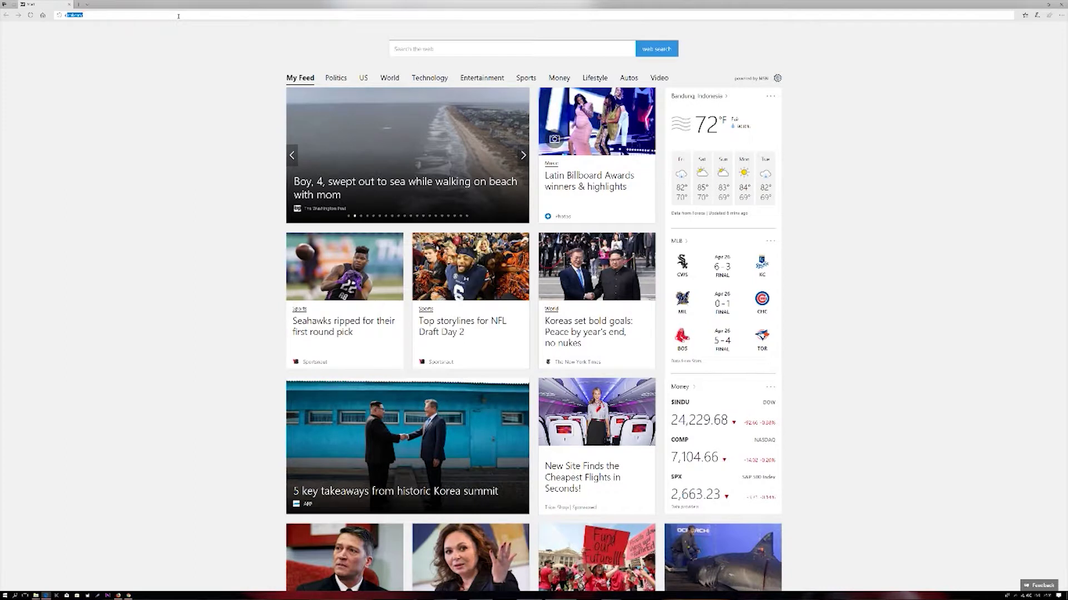
Step: Enter gmail.com in the Edge address bar of the new-tab news page
{"action": "type", "text": "ail"}
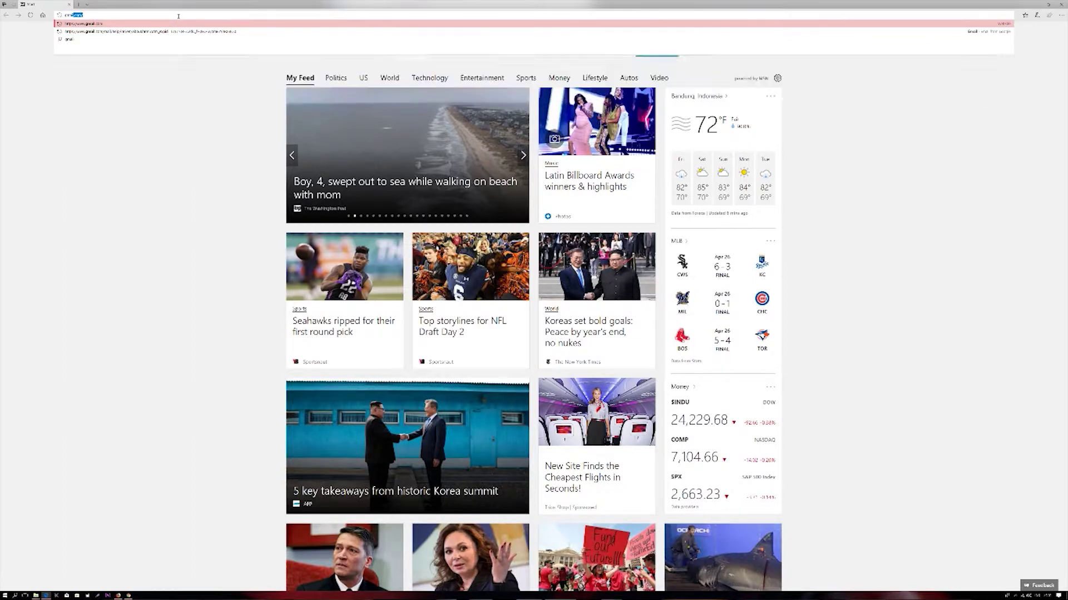
{"action": "type", "text": ".com"}
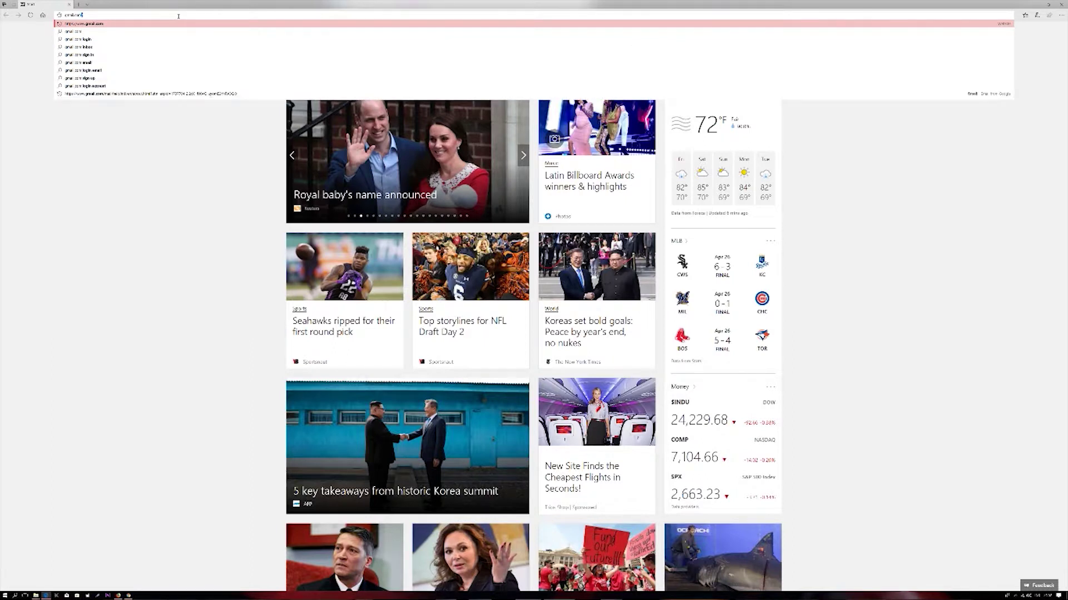
Step: Load gmail.com and start a new Google account with BUAT AKUN
{"action": "key", "text": "Return"}
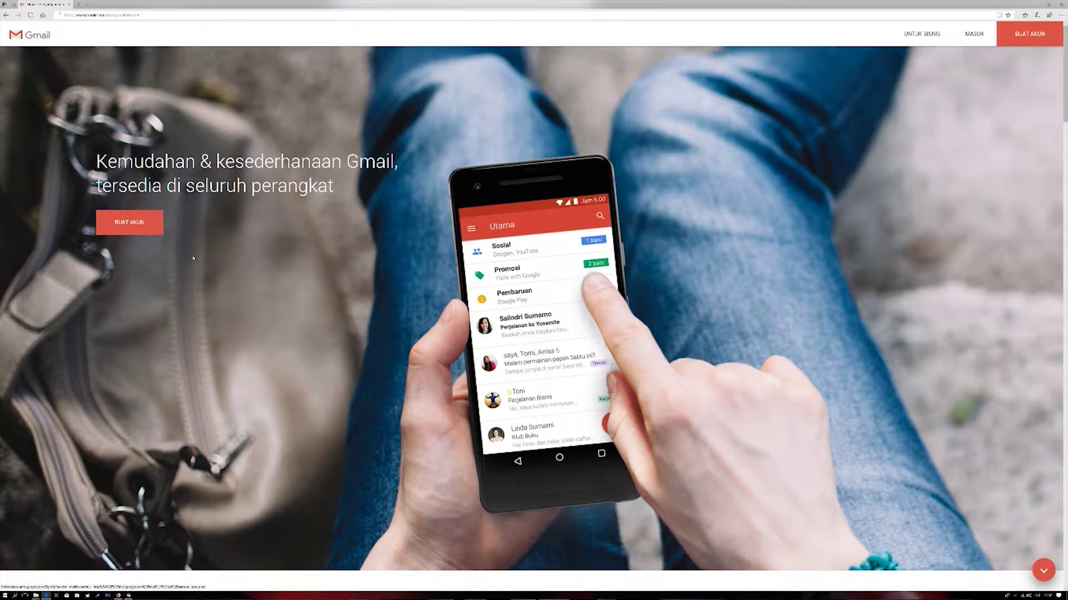
{"action": "left_click", "coordinate": [141, 222]}
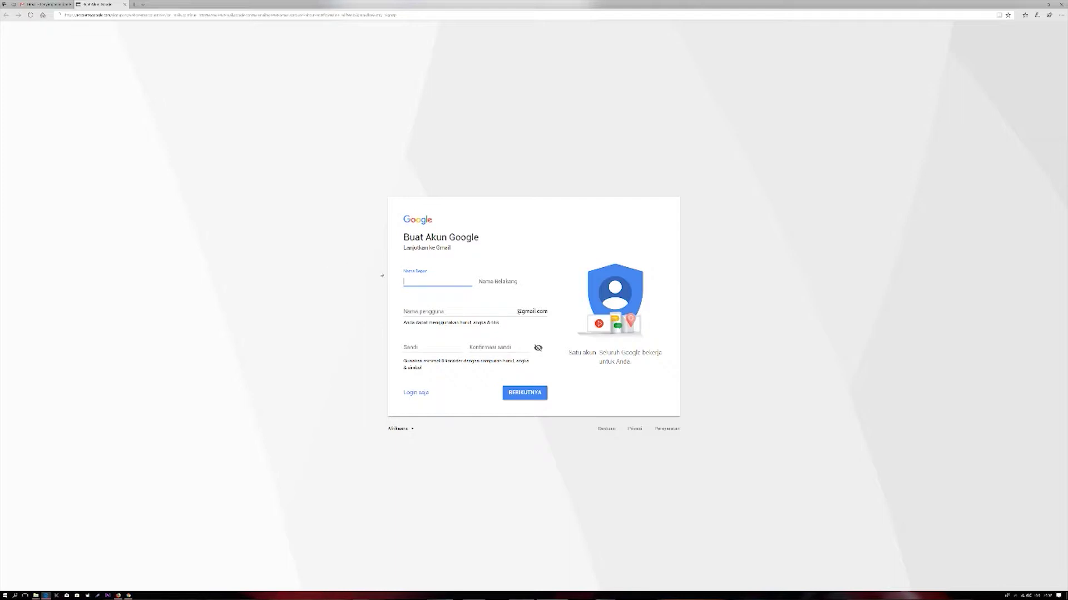
{"action": "left_click", "coordinate": [479, 282]}
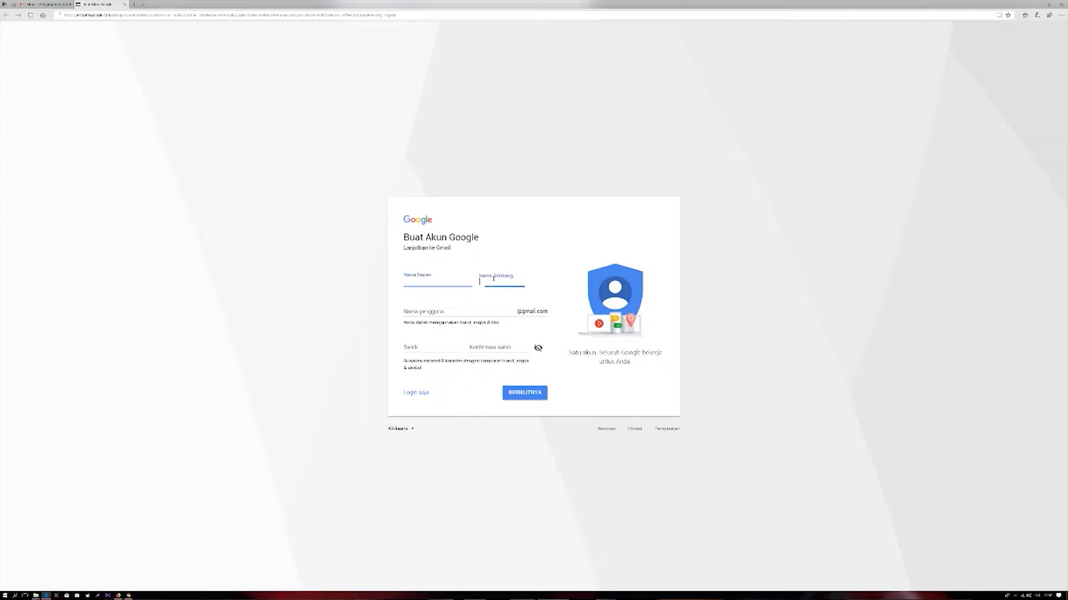
{"action": "left_click", "coordinate": [439, 313]}
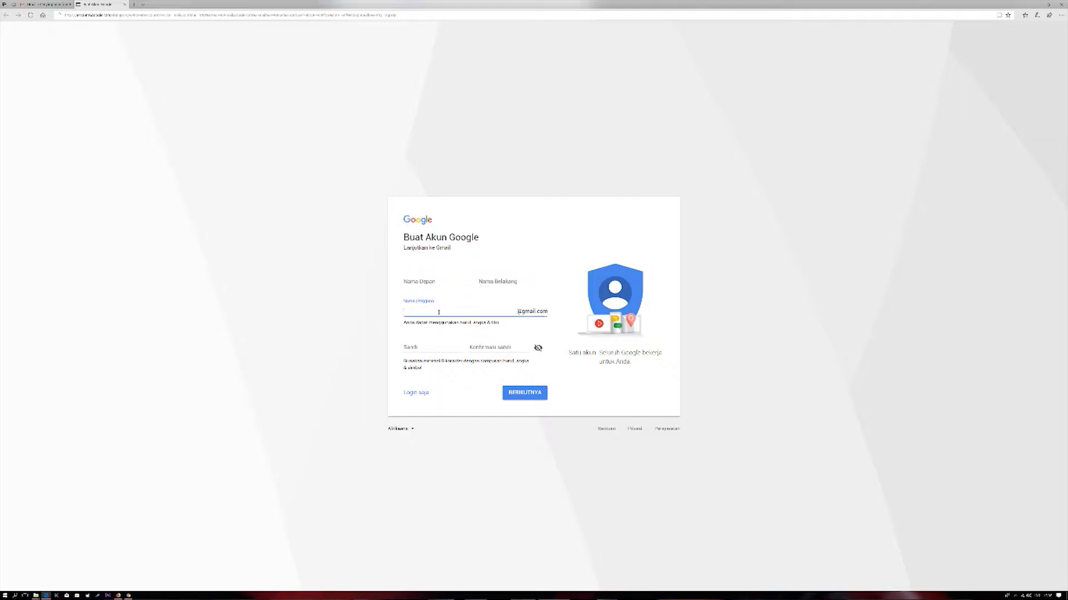
{"action": "key", "text": "Tab"}
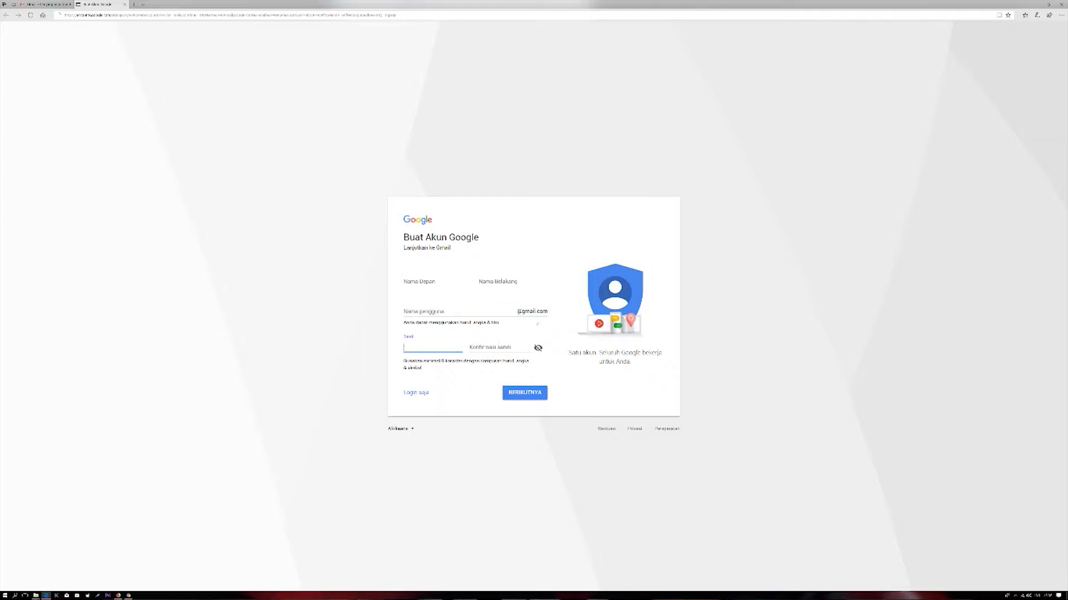
{"action": "left_click", "coordinate": [511, 347]}
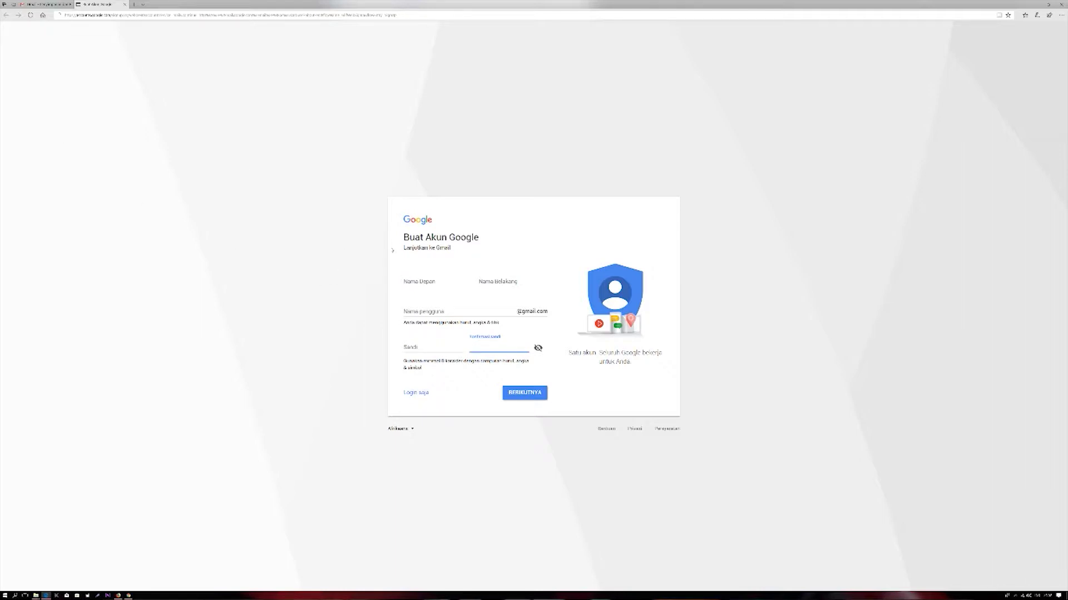
{"action": "left_click", "coordinate": [428, 282]}
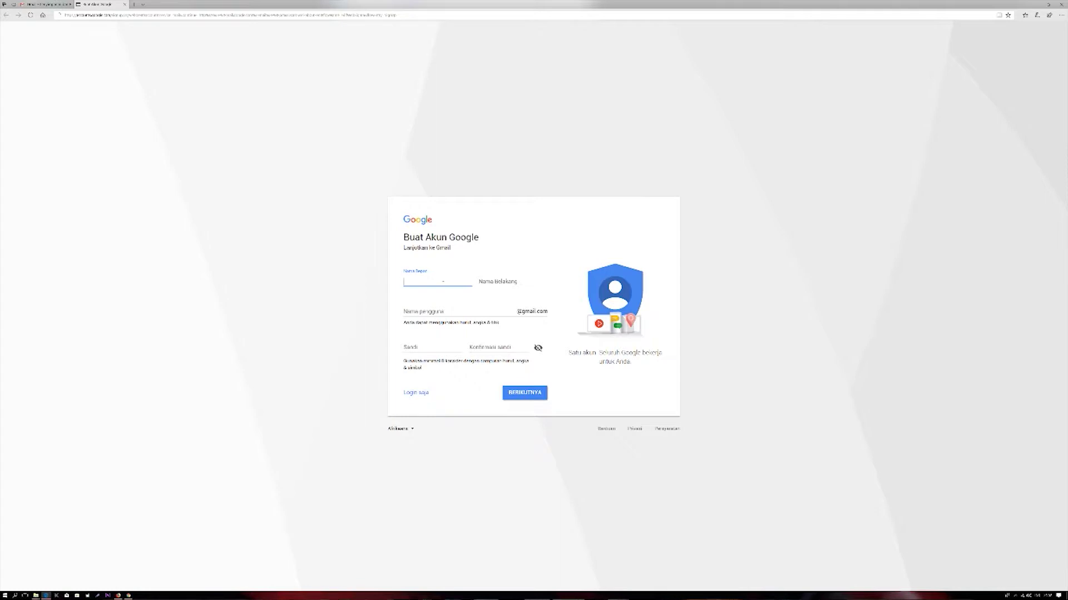
Step: Enter the first name and the desired Gmail username in the sign-up form
{"action": "left_click", "coordinate": [513, 282]}
{"action": "left_click", "coordinate": [441, 312]}
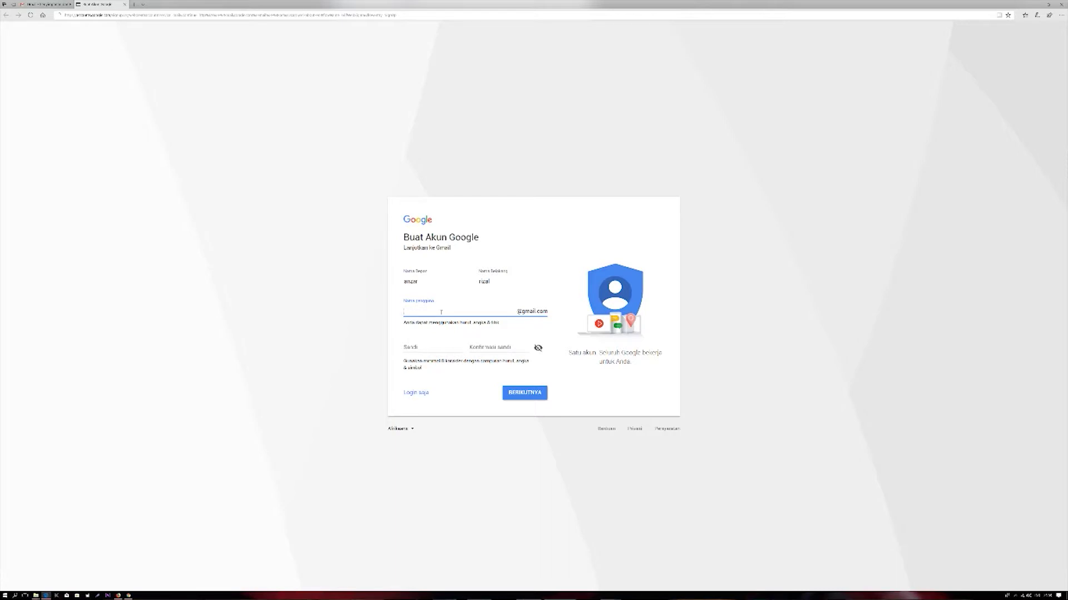
Step: Enter the account password in Sandi and repeat it in Konfirmasi sandi
{"action": "left_click", "coordinate": [417, 347]}
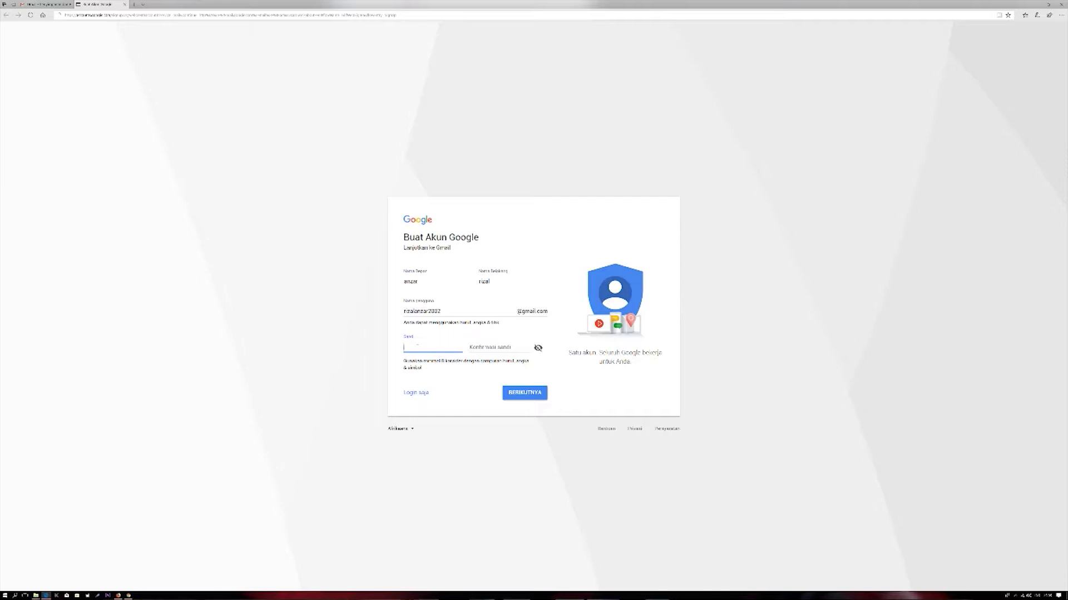
{"action": "type", "text": "***********"}
{"action": "left_click", "coordinate": [503, 349]}
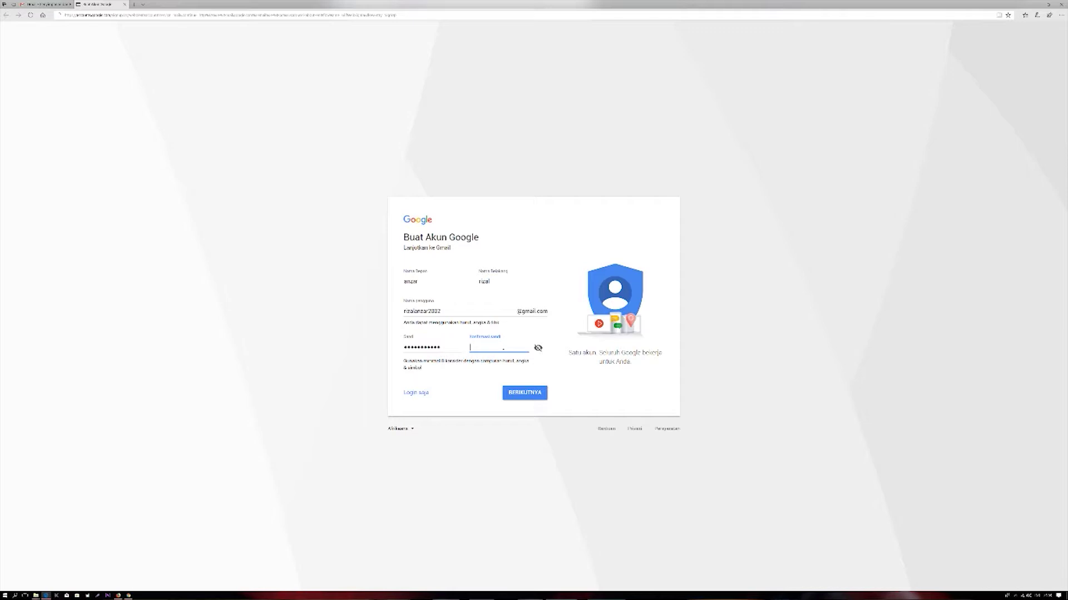
{"action": "left_click_drag", "start_coordinate": [454, 348], "coordinate": [413, 348]}
{"action": "left_click", "coordinate": [489, 349]}
{"action": "type", "text": "•••••••••••"}
Step: Submit the account details, enter the phone number, and verify it with the SMS code
{"action": "left_click", "coordinate": [515, 393]}
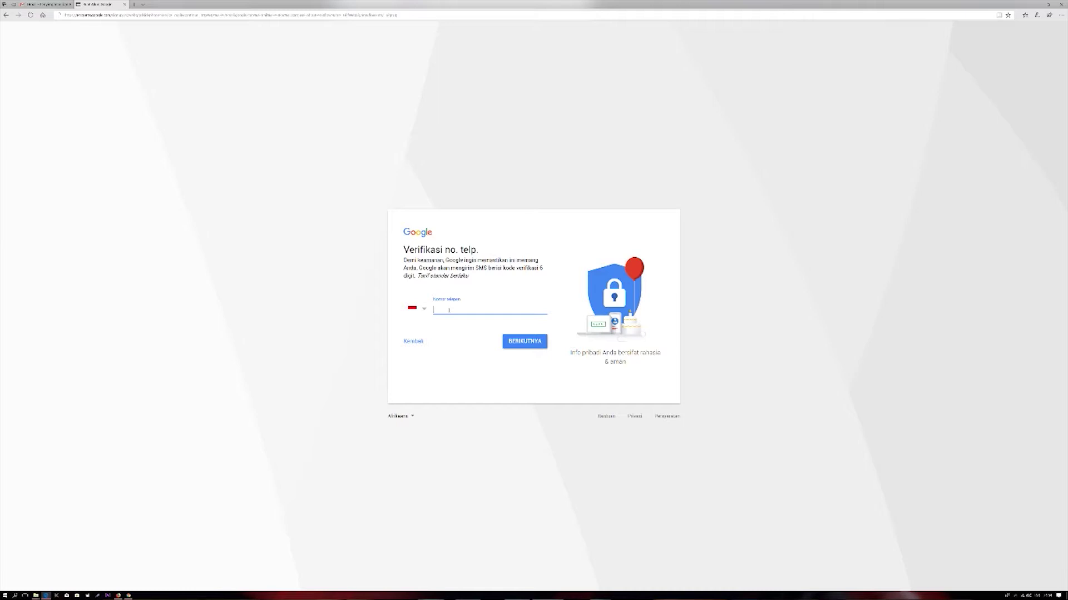
{"action": "left_click", "coordinate": [532, 349]}
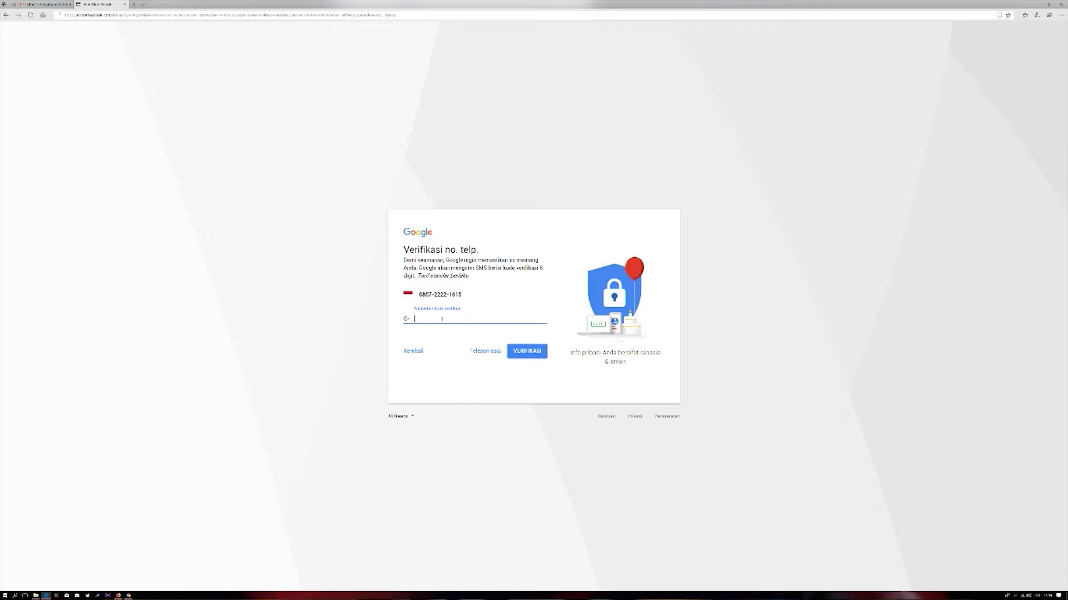
{"action": "left_click", "coordinate": [527, 351]}
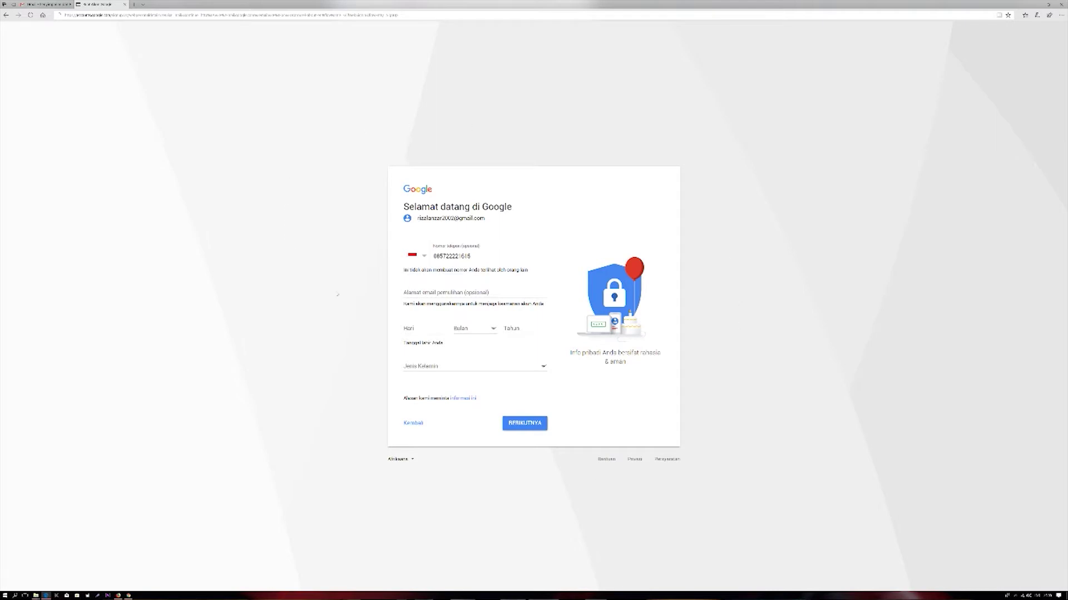
Step: Leave the recovery e-mail blank and enter birth day 23, month Februari, and year
{"action": "left_click", "coordinate": [473, 292]}
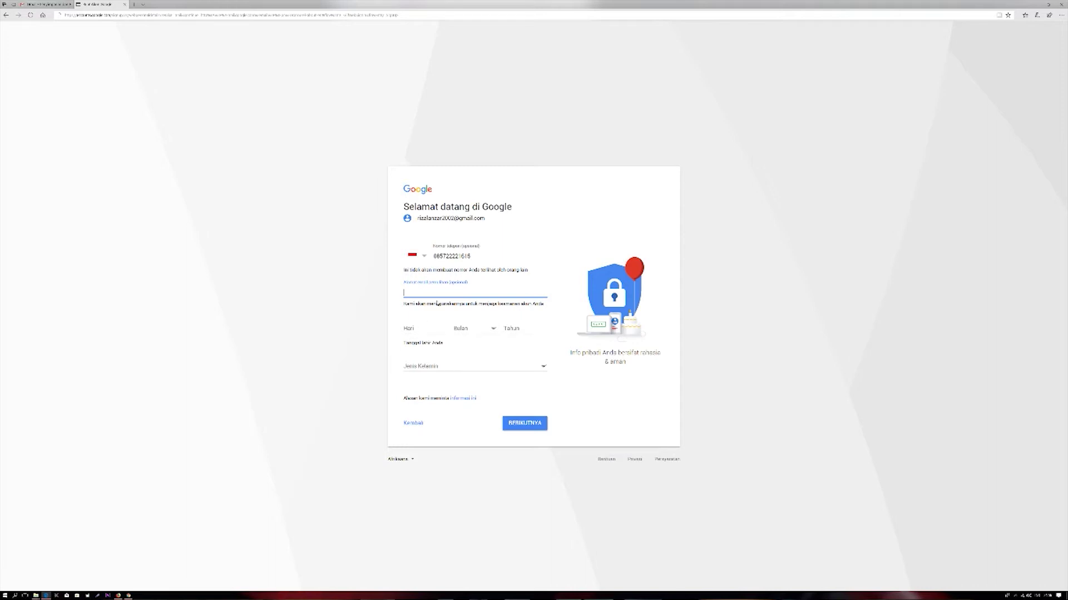
{"action": "left_click", "coordinate": [428, 336]}
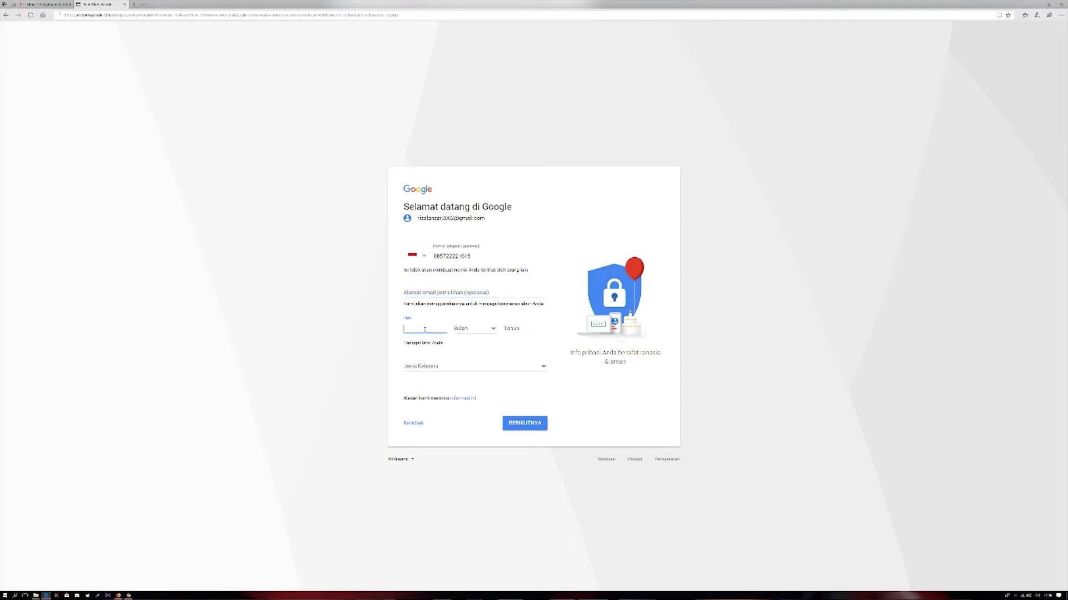
{"action": "type", "text": "23"}
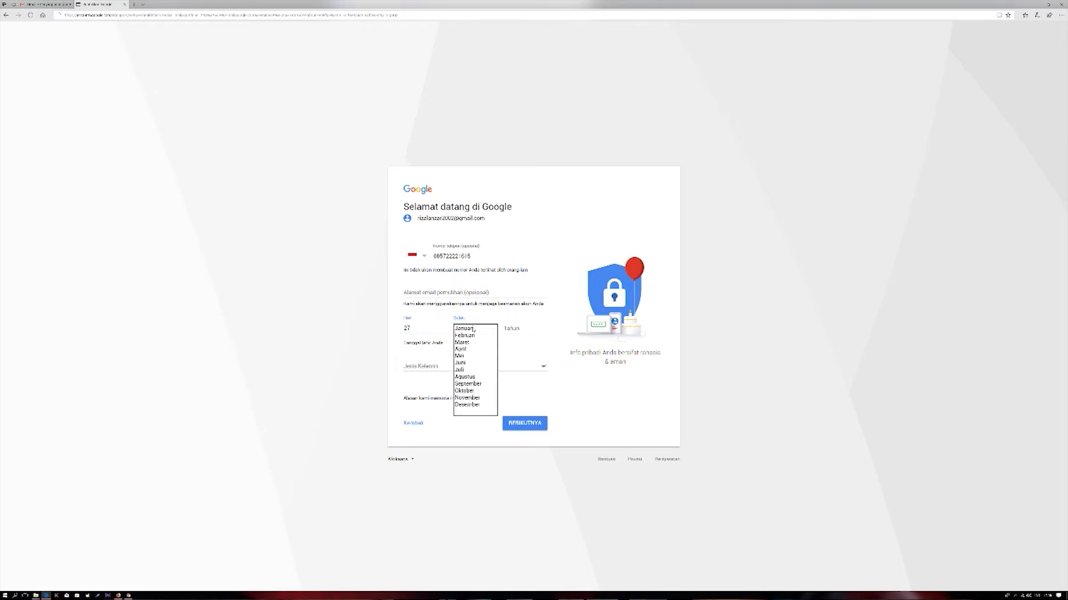
{"action": "left_click", "coordinate": [470, 336]}
{"action": "left_click", "coordinate": [537, 326]}
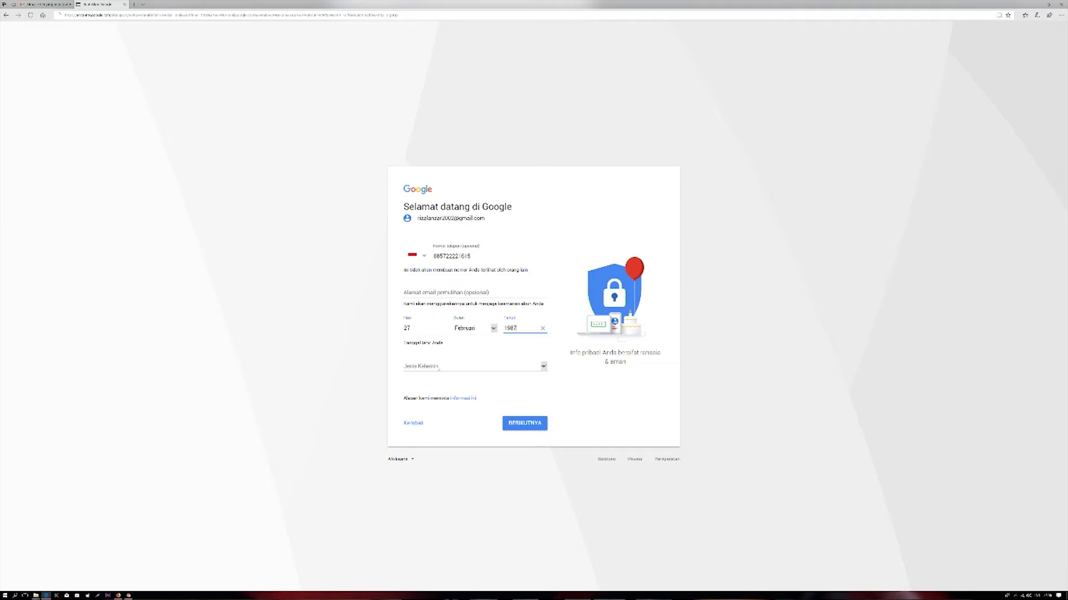
Step: Choose Pria as the gender and submit the personal details
{"action": "left_click", "coordinate": [438, 369]}
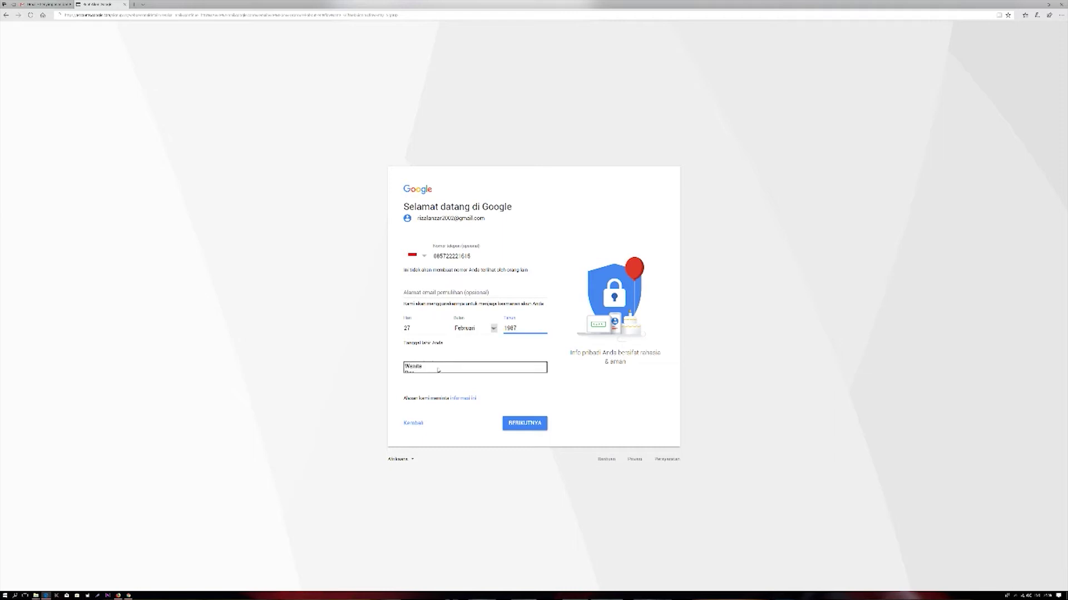
{"action": "left_click", "coordinate": [397, 350]}
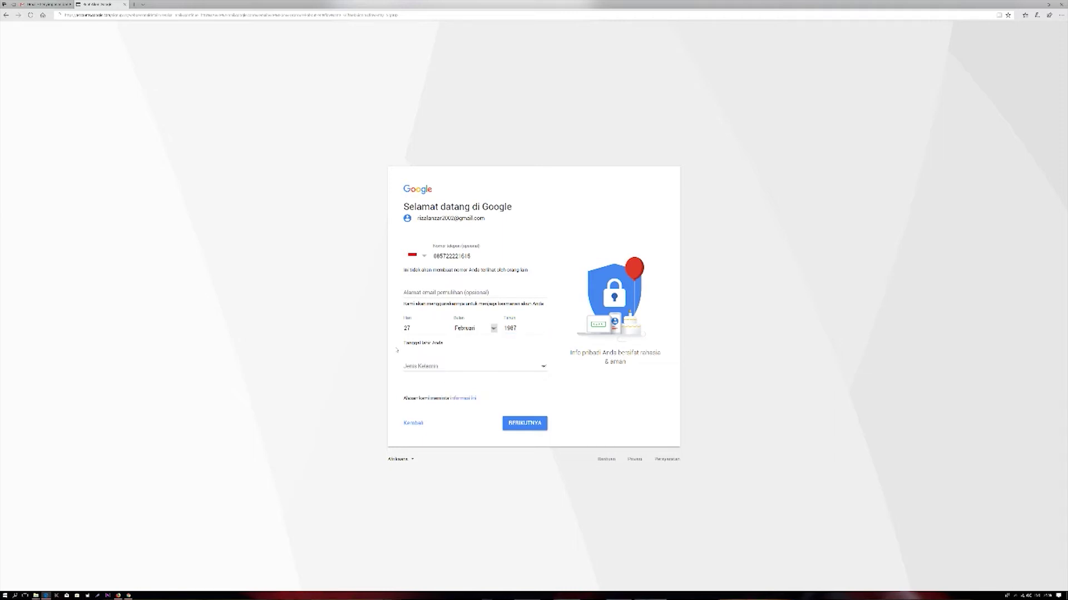
{"action": "left_click", "coordinate": [440, 368]}
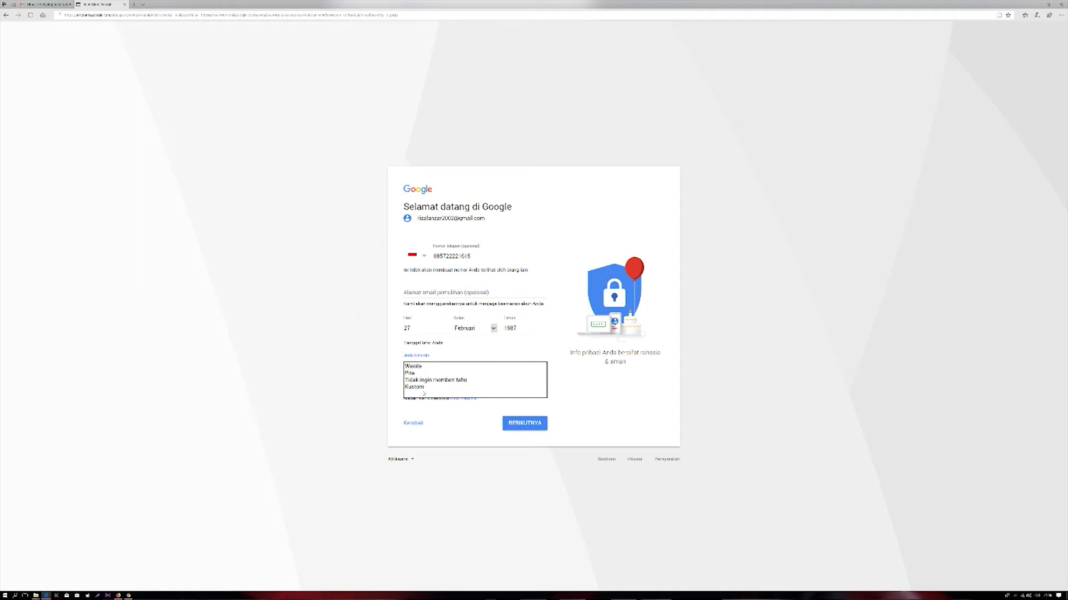
{"action": "left_click", "coordinate": [416, 374]}
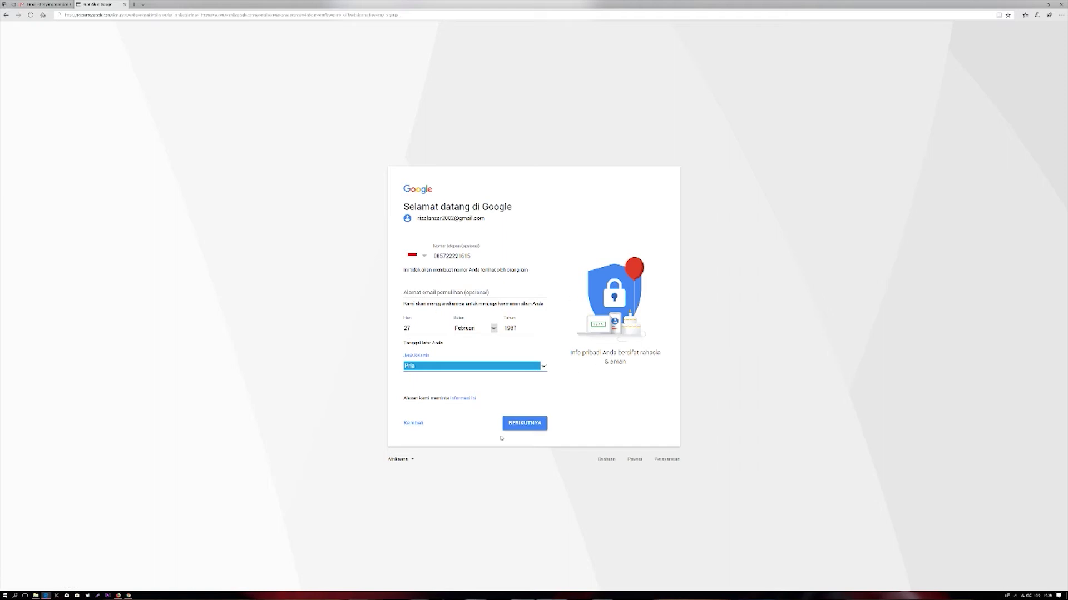
{"action": "left_click", "coordinate": [516, 424]}
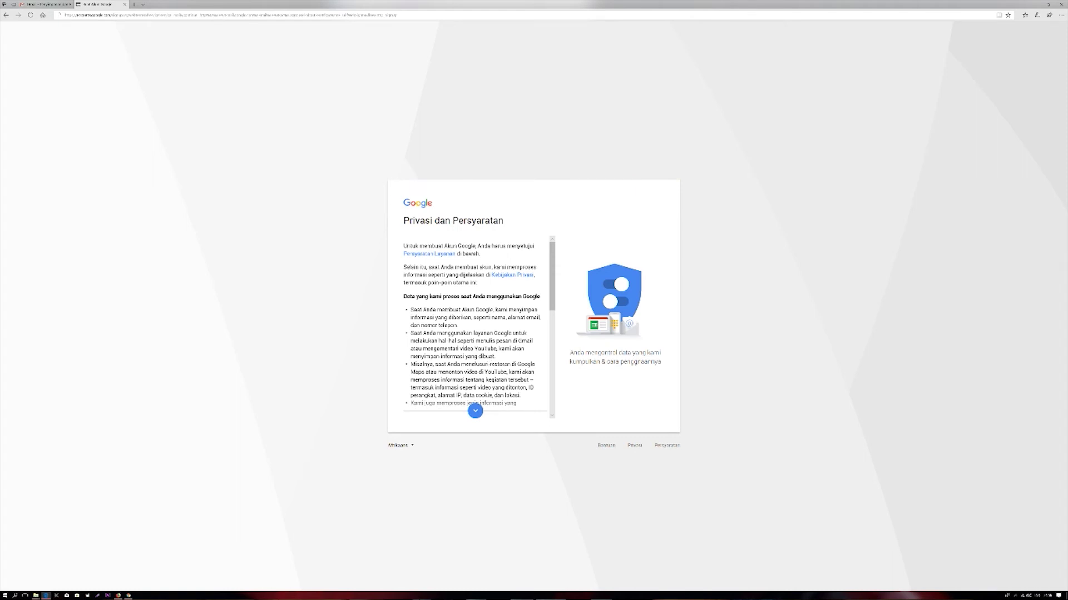
Step: Scroll through the Privasi dan Persyaratan text and agree with SAYA SETUJU
{"action": "scroll", "coordinate": [475, 322], "scroll_direction": "down", "scroll_amount": 10}
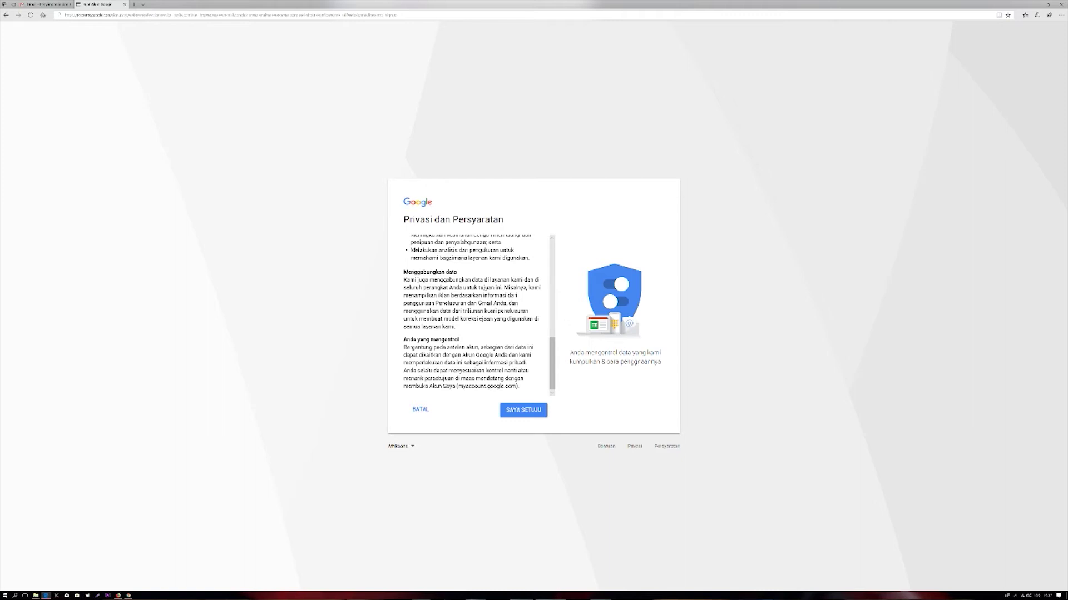
{"action": "left_click", "coordinate": [520, 413]}
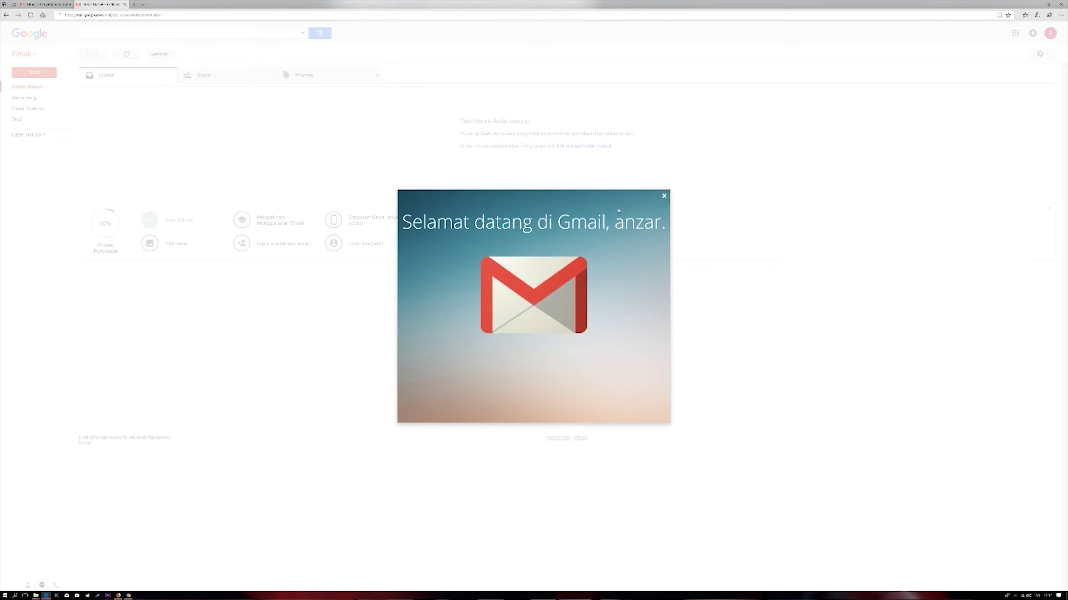
Step: Close the Gmail welcome message, check Berbintang and Email Terkirim, then return to Kotak Masuk
{"action": "left_click", "coordinate": [664, 197]}
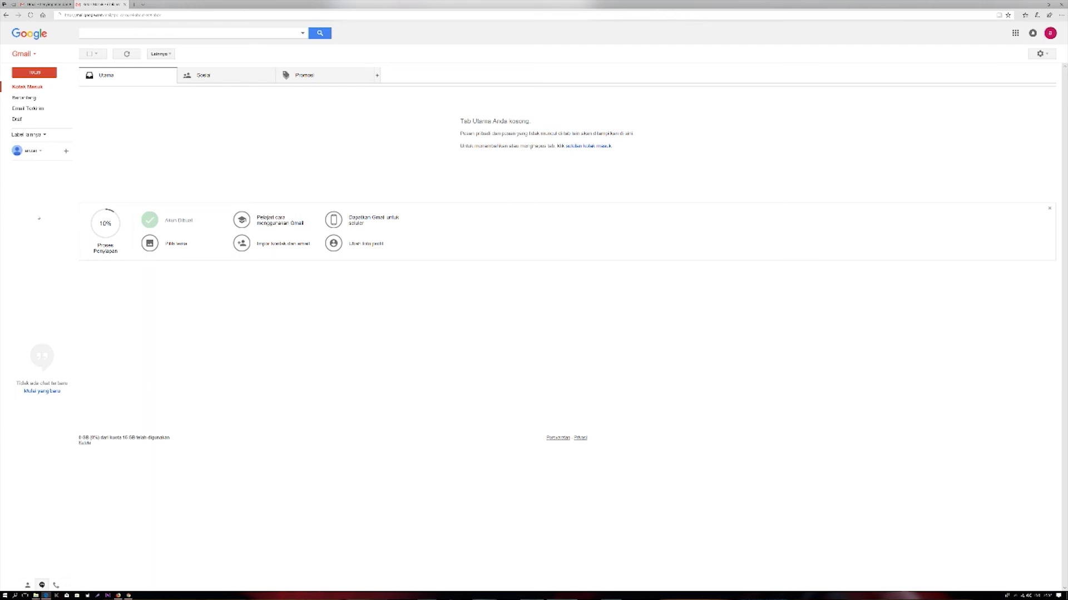
{"action": "left_click", "coordinate": [46, 92]}
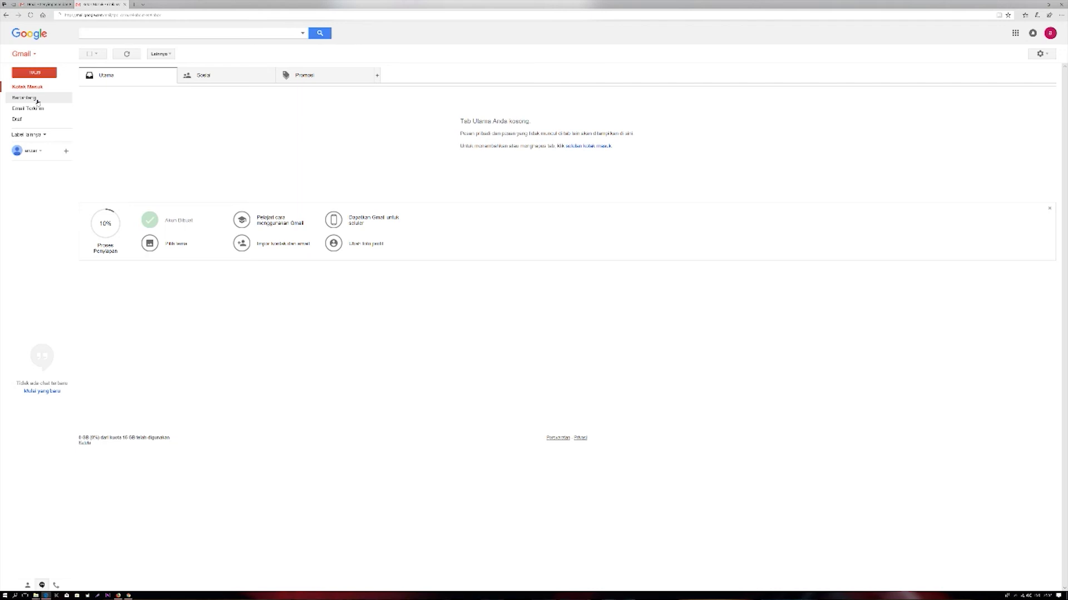
{"action": "left_click", "coordinate": [37, 99]}
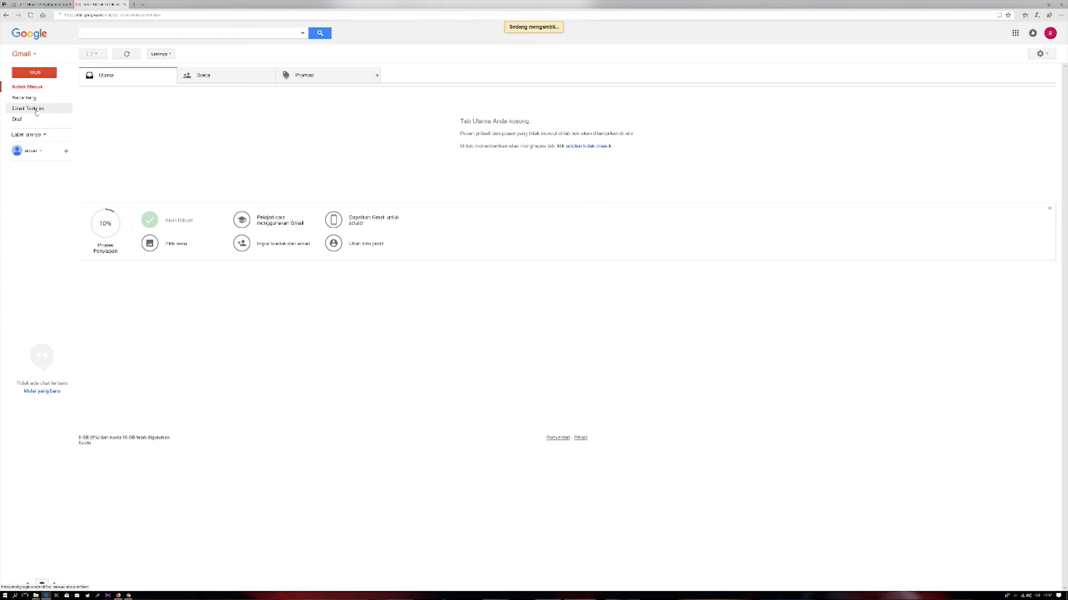
{"action": "left_click", "coordinate": [31, 108]}
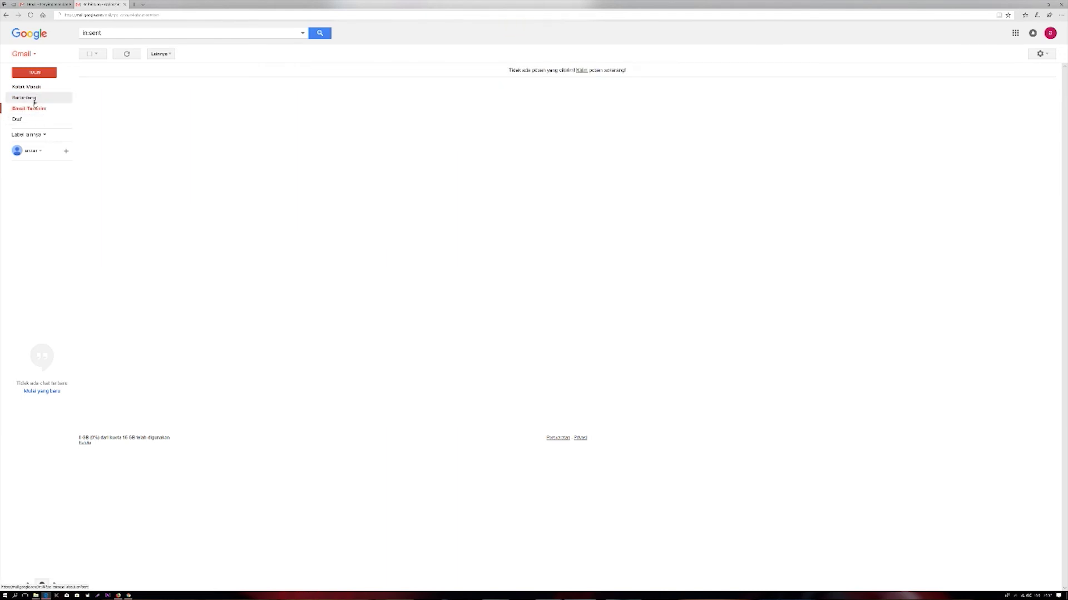
{"action": "left_click", "coordinate": [28, 88]}
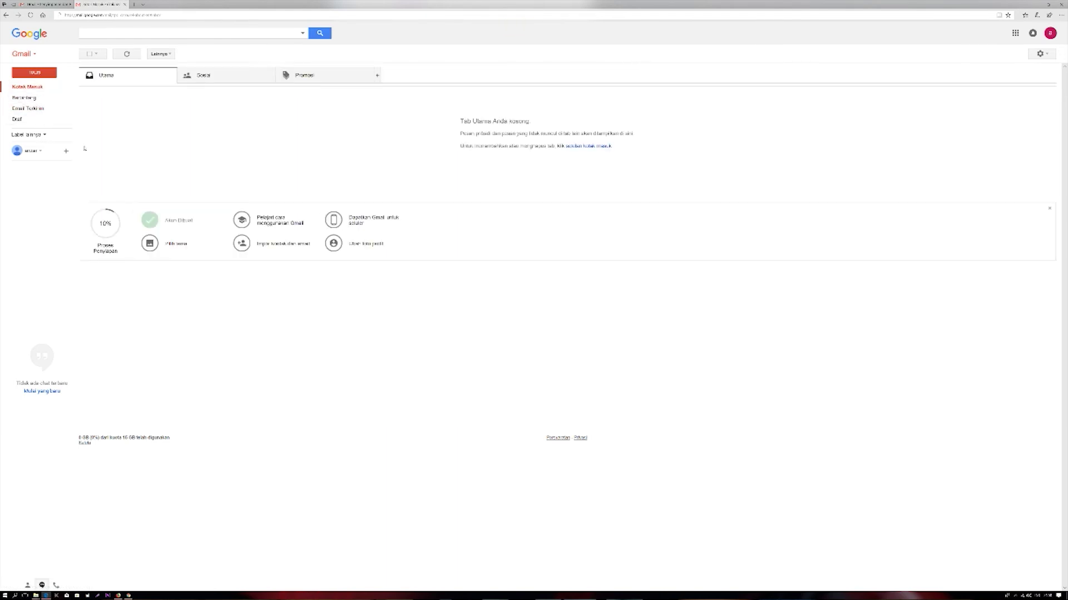